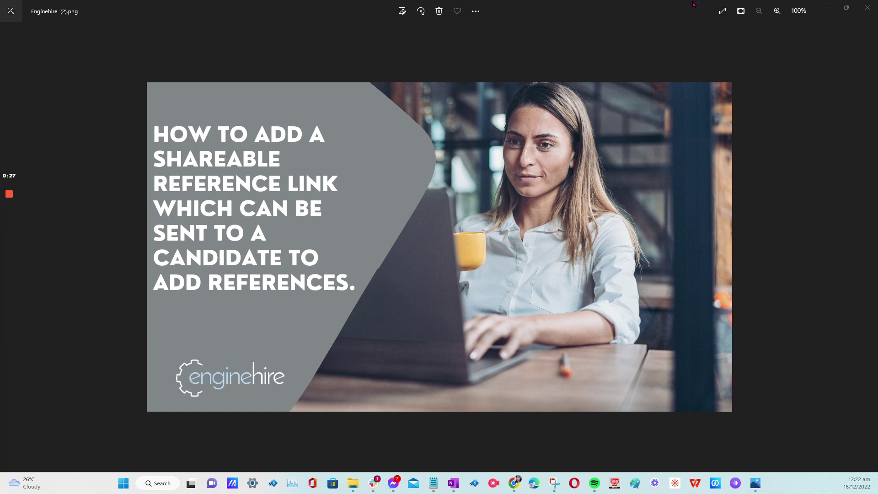
Minimise the Photos title image to reveal the Enginehire Candidates list in Chrome
{"action": "left_click", "coordinate": [826, 7]}
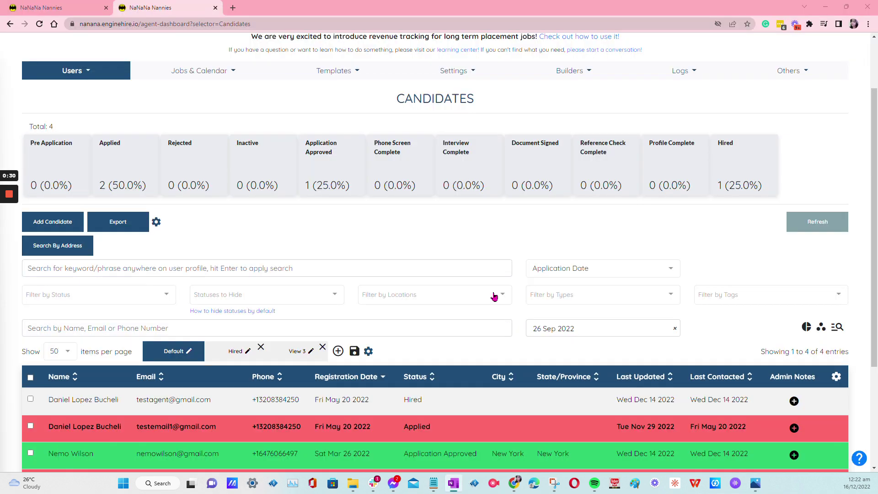
Go to the Profile Builder page and pick out the Candidate Profile entry
{"action": "left_click", "coordinate": [37, 6]}
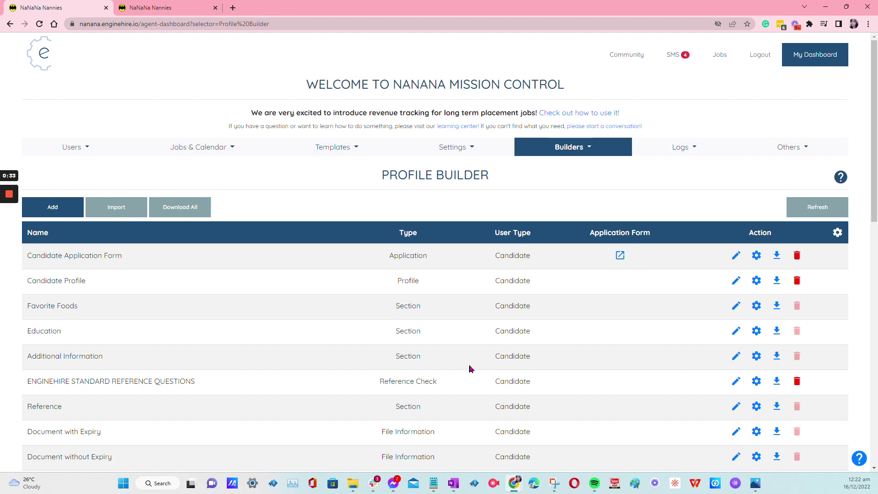
{"action": "left_click", "coordinate": [590, 155]}
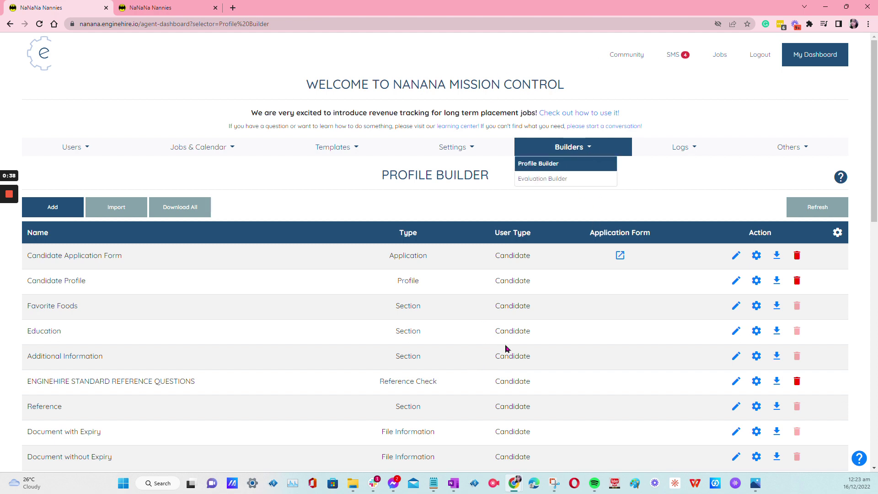
{"action": "left_click", "coordinate": [494, 383]}
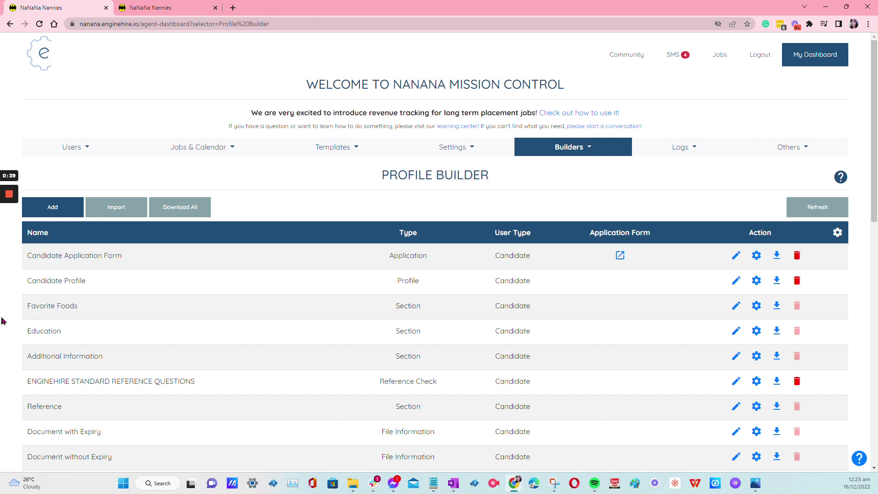
{"action": "triple_click", "coordinate": [67, 284]}
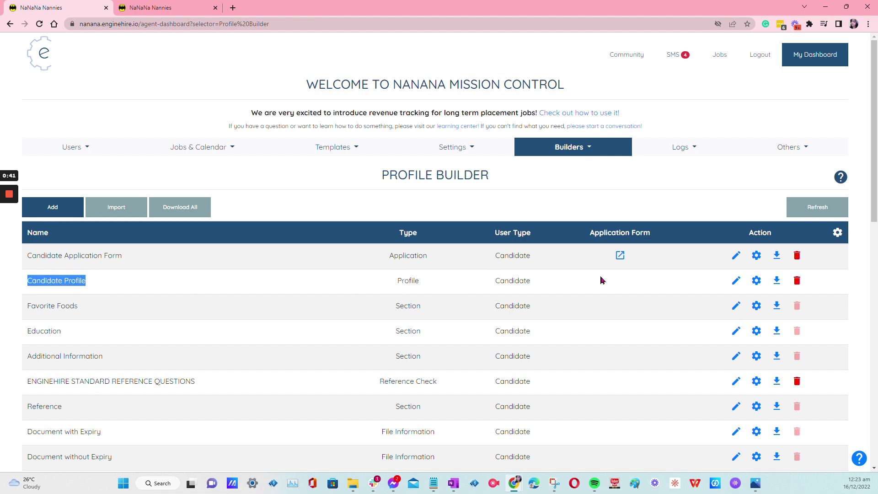
Open the Candidate Profile builder, collapse all fields and expand References
{"action": "left_click", "coordinate": [736, 283]}
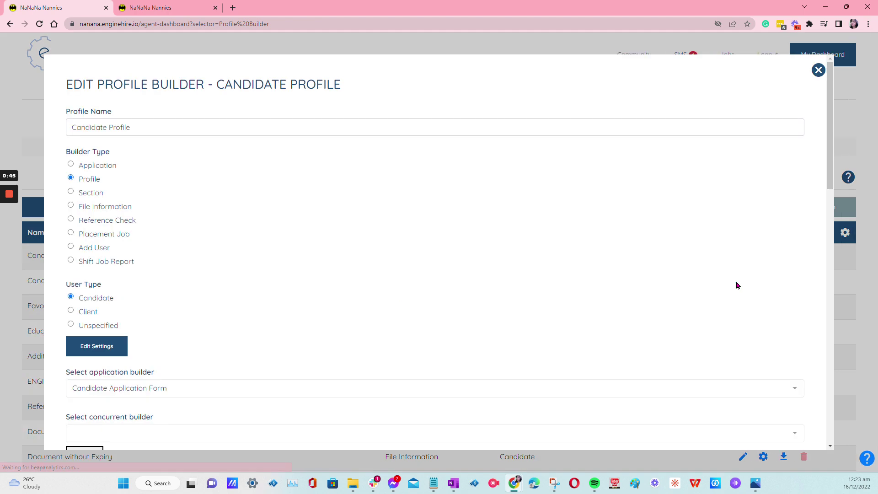
{"action": "scroll", "coordinate": [590, 297], "scroll_direction": "down", "scroll_amount": 3}
{"action": "scroll", "coordinate": [590, 298], "scroll_direction": "down", "scroll_amount": 7}
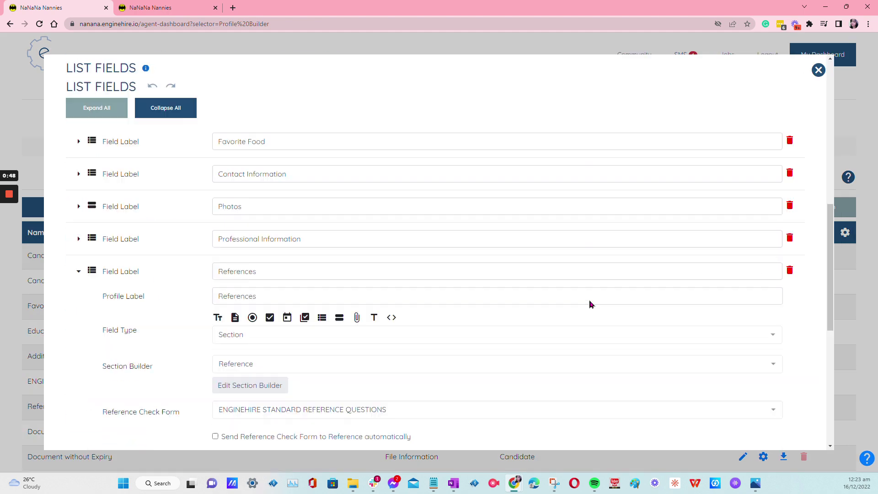
{"action": "left_click", "coordinate": [187, 94]}
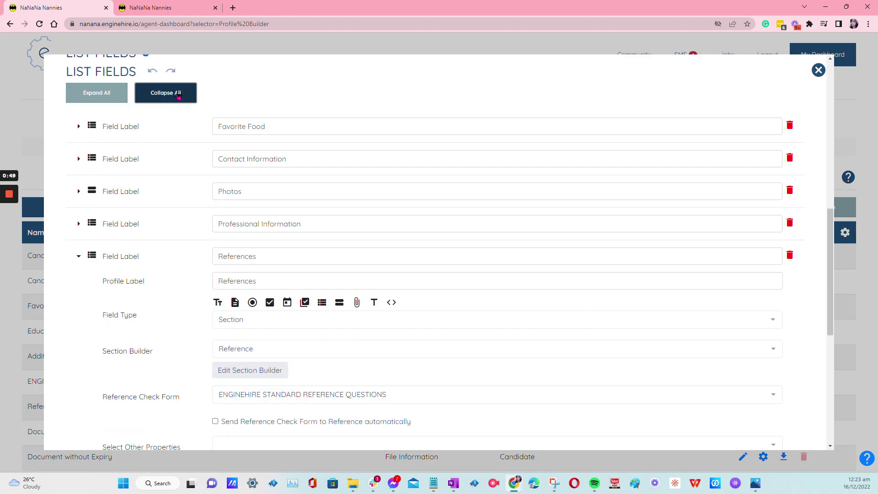
{"action": "left_click", "coordinate": [78, 256]}
{"action": "scroll", "coordinate": [127, 320], "scroll_direction": "down", "scroll_amount": 2}
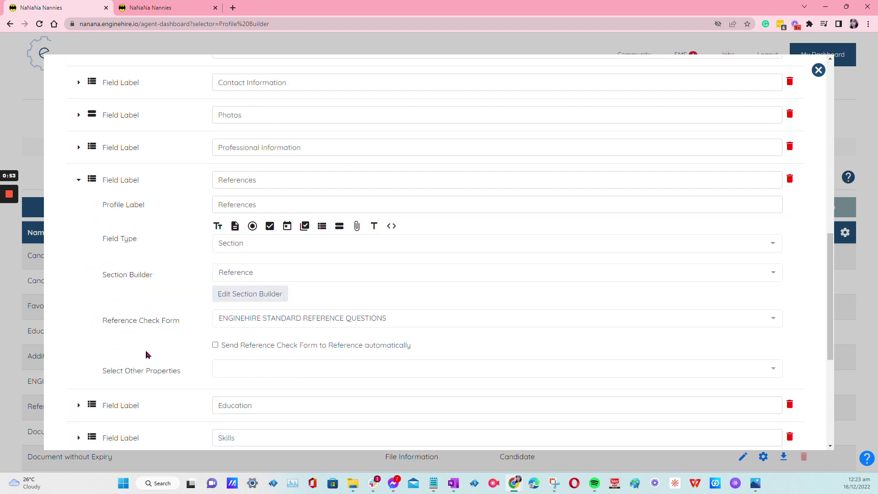
Search 'link' in References' other properties and add Show Public Form Link
{"action": "left_click", "coordinate": [242, 371]}
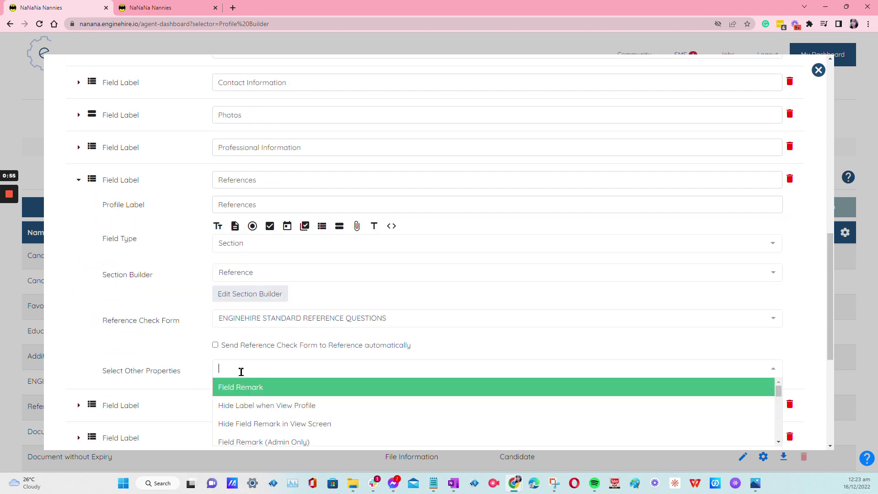
{"action": "type", "text": "link"}
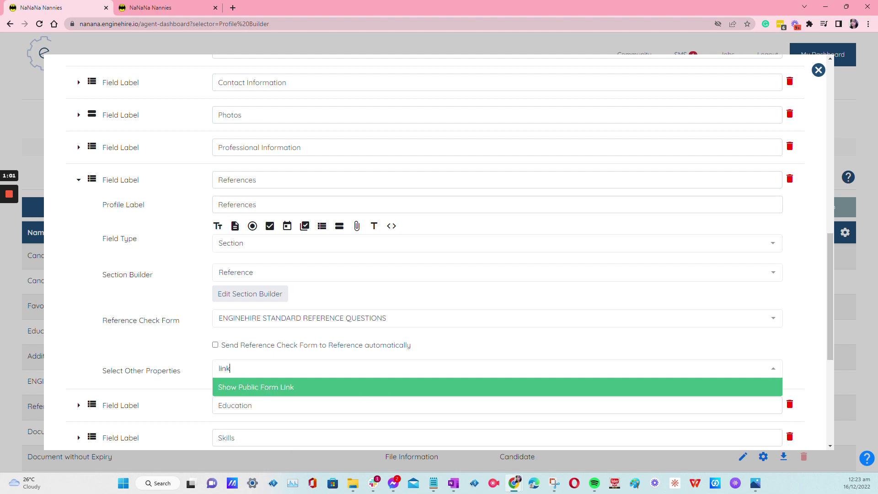
{"action": "left_click", "coordinate": [273, 402]}
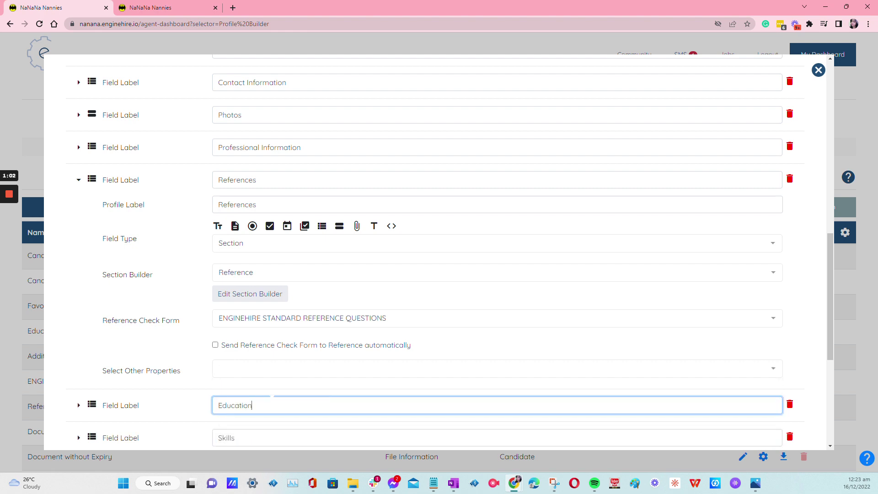
{"action": "left_click", "coordinate": [243, 364]}
{"action": "type", "text": "link"}
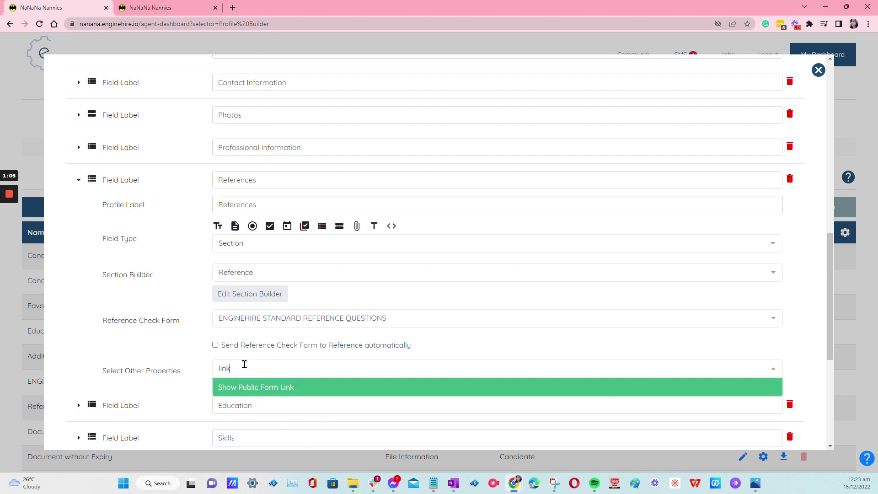
{"action": "left_click", "coordinate": [246, 385]}
{"action": "left_click", "coordinate": [173, 358]}
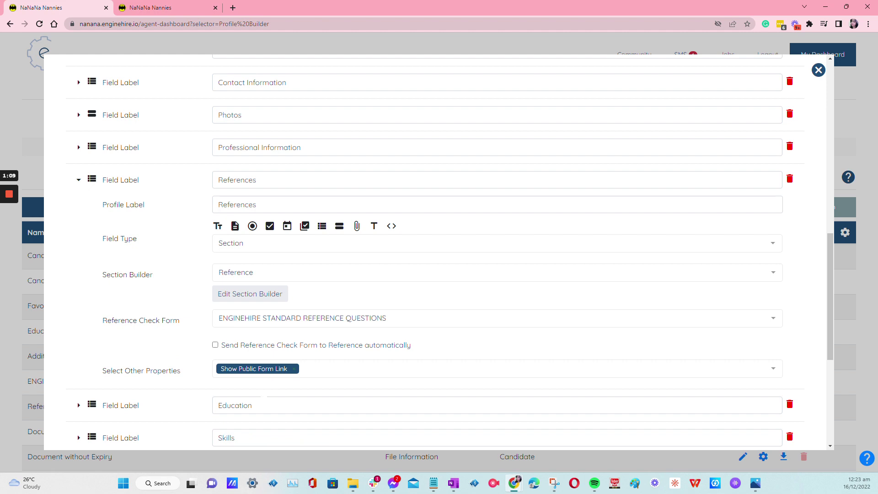
{"action": "scroll", "coordinate": [603, 253], "scroll_direction": "down", "scroll_amount": 5}
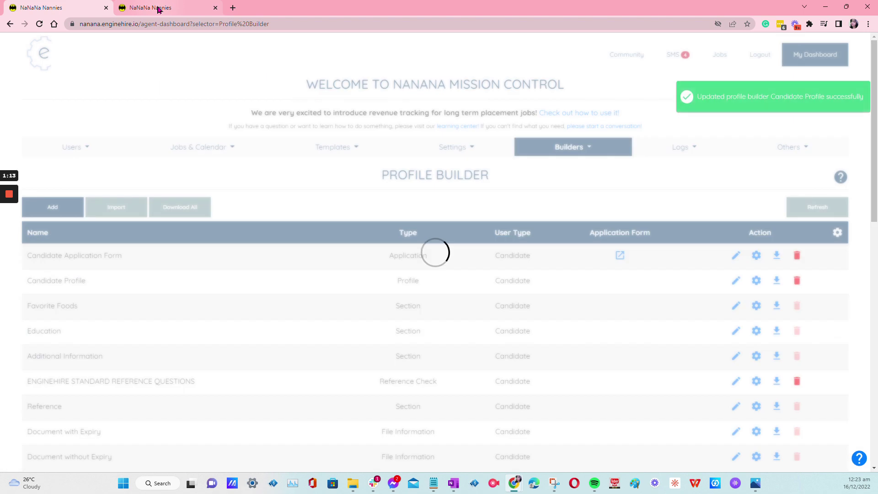
{"action": "key", "text": "ctrl+Tab"}
Reload Candidates and open the Hired candidate's profile at its References public link
{"action": "left_click", "coordinate": [248, 365]}
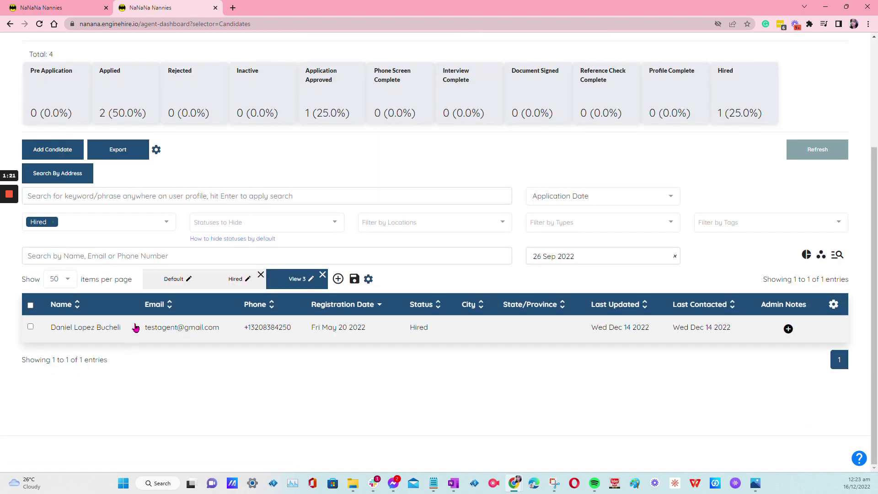
{"action": "left_click", "coordinate": [136, 328]}
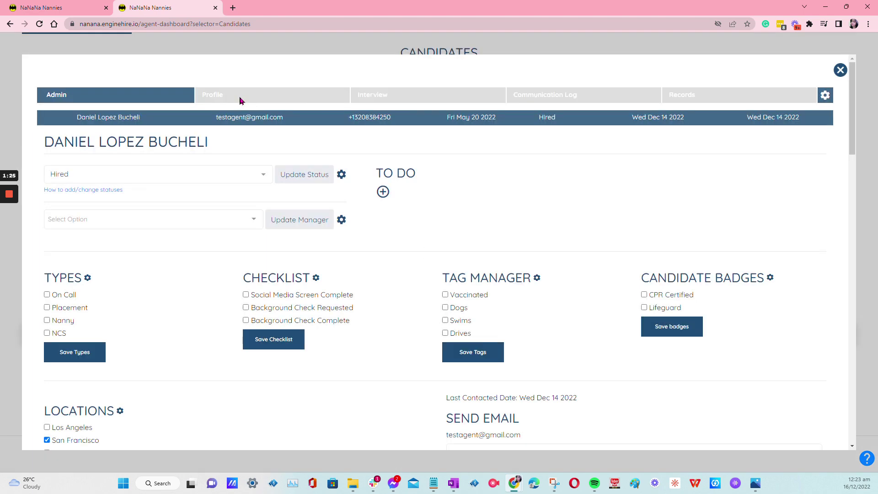
{"action": "left_click", "coordinate": [240, 98]}
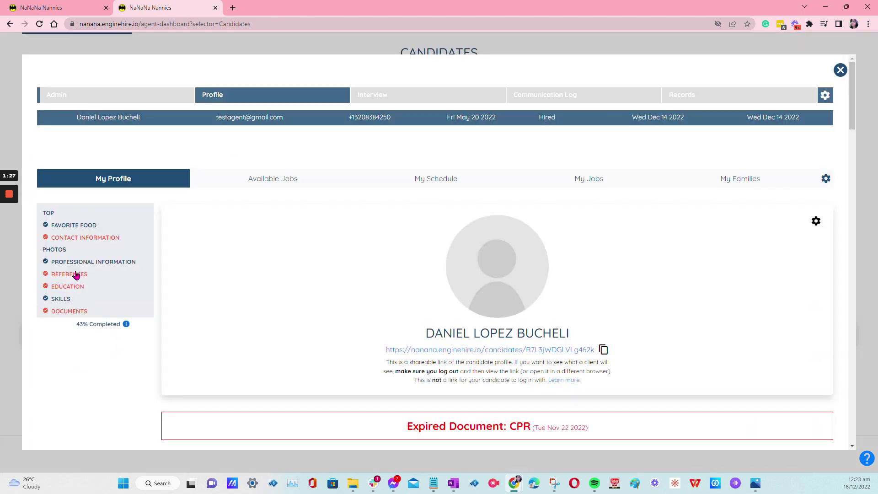
{"action": "left_click", "coordinate": [70, 274]}
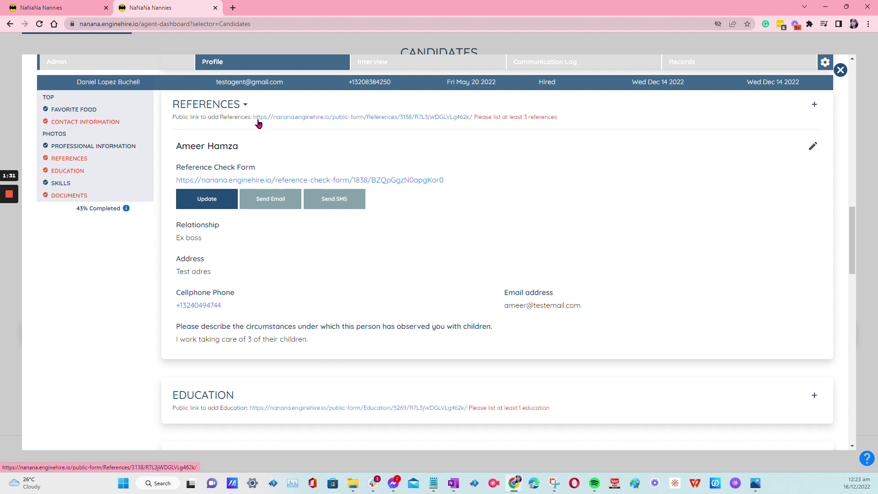
{"action": "double_click", "coordinate": [184, 119]}
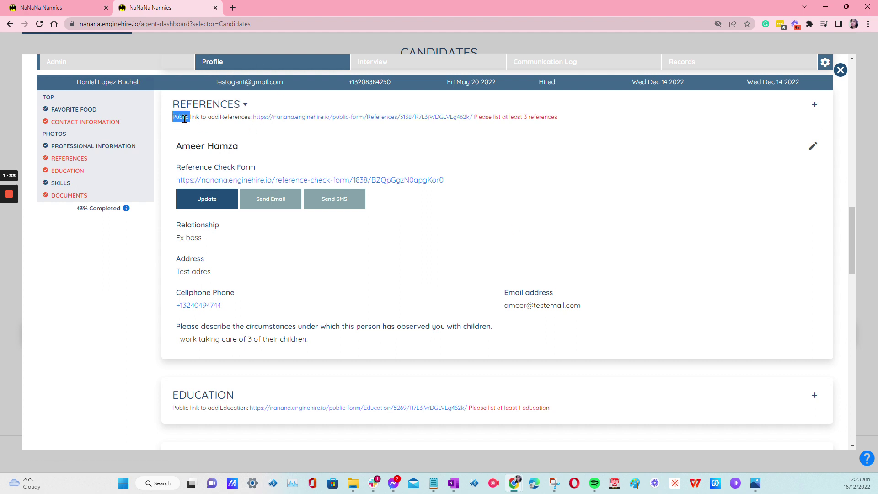
{"action": "left_click", "coordinate": [251, 129]}
Open the References public form link in a new tab
{"action": "right_click", "coordinate": [336, 120]}
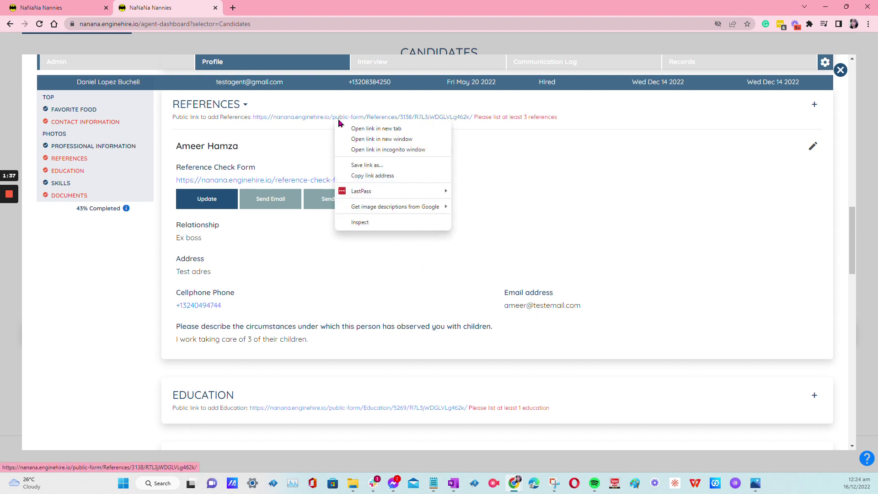
{"action": "left_click", "coordinate": [374, 130]}
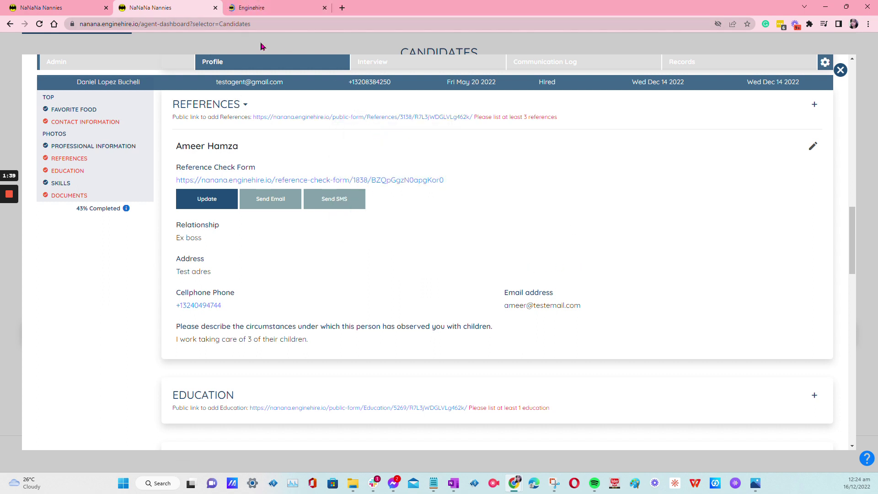
{"action": "right_click", "coordinate": [318, 117]}
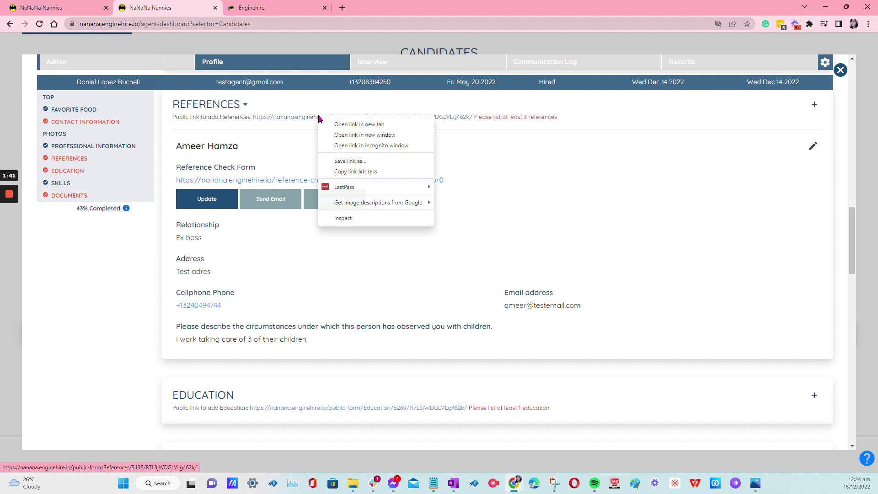
{"action": "left_click", "coordinate": [288, 134]}
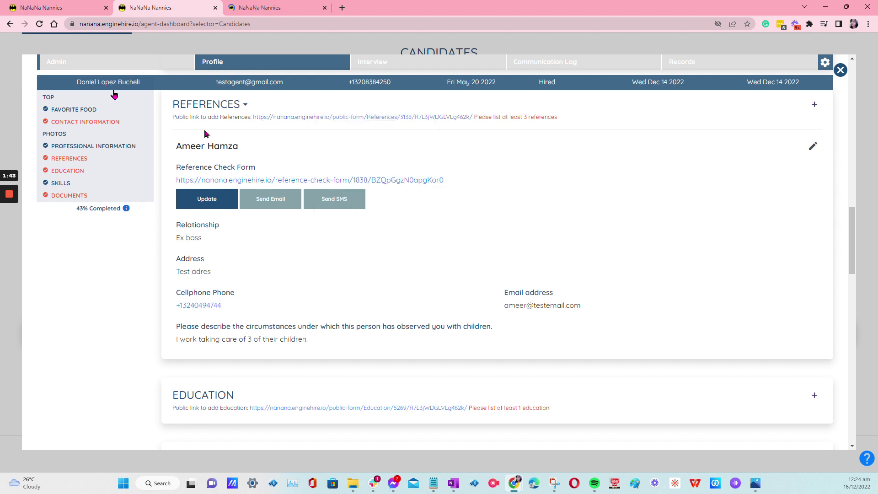
Scroll through the public Reference form, then return to the Profile Builder dashboard
{"action": "left_click", "coordinate": [260, 6]}
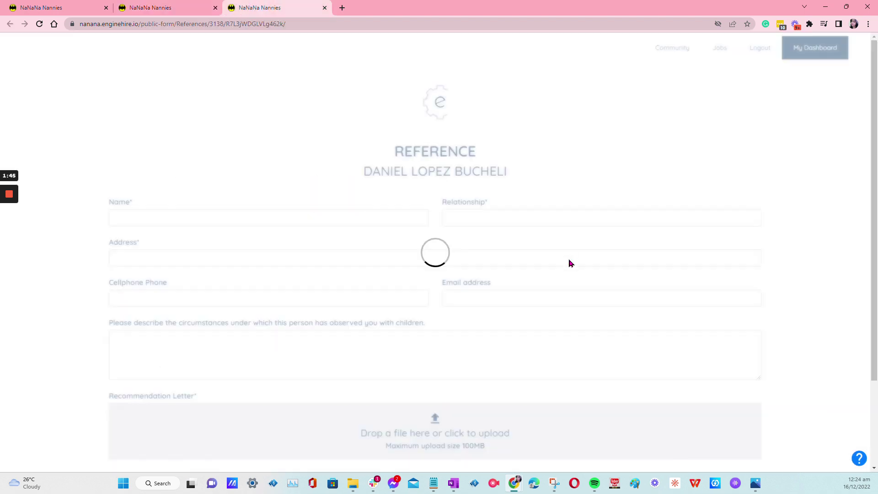
{"action": "scroll", "coordinate": [358, 318], "scroll_direction": "down", "scroll_amount": 3}
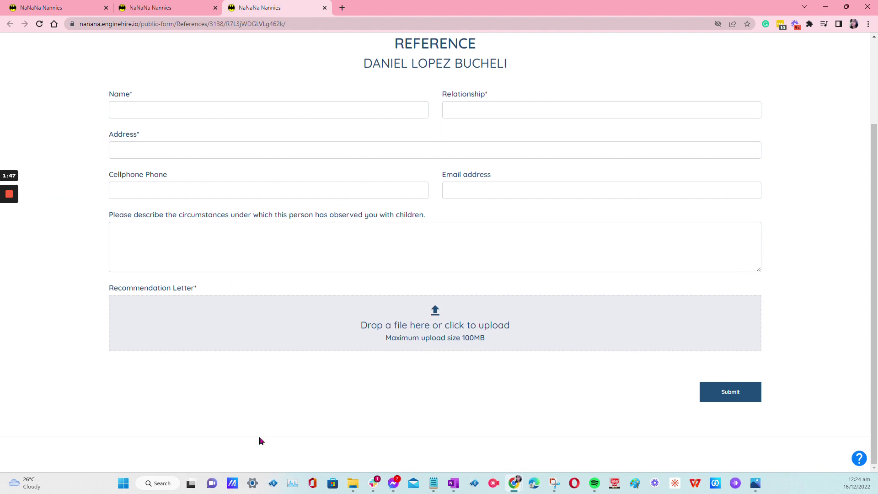
{"action": "scroll", "coordinate": [140, 289], "scroll_direction": "up", "scroll_amount": 3}
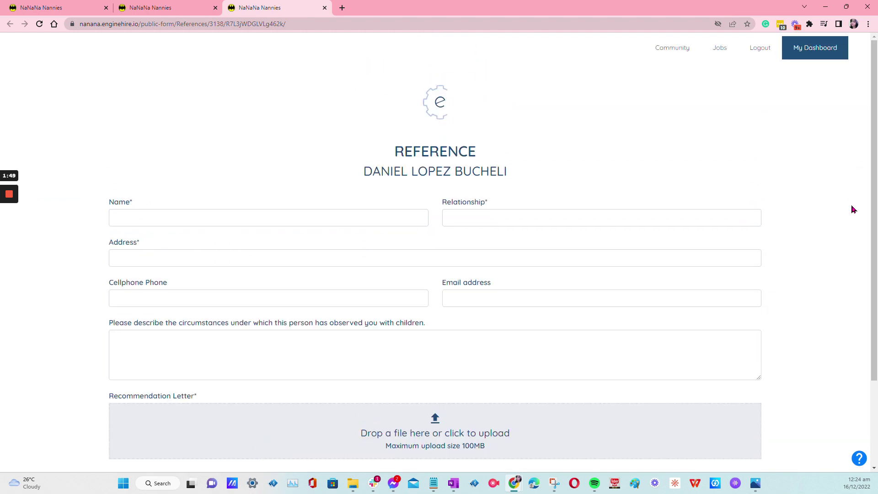
{"action": "scroll", "coordinate": [846, 242], "scroll_direction": "down", "scroll_amount": 3}
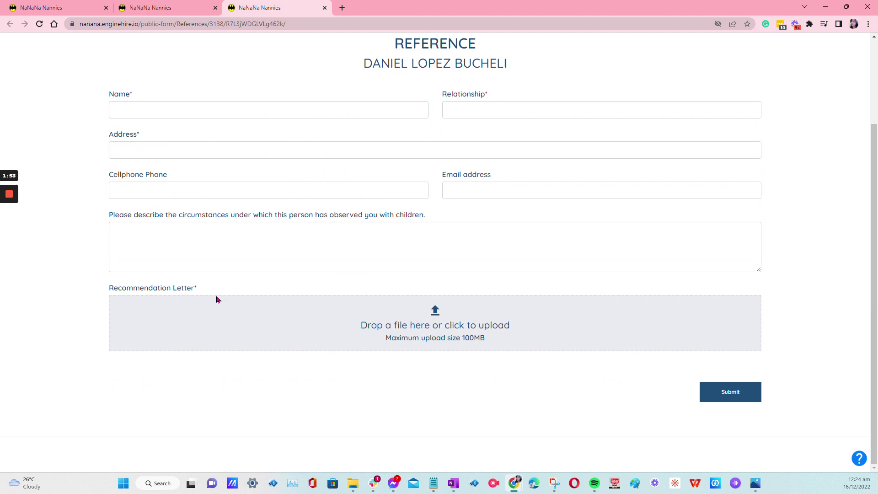
{"action": "scroll", "coordinate": [244, 343], "scroll_direction": "up", "scroll_amount": 3}
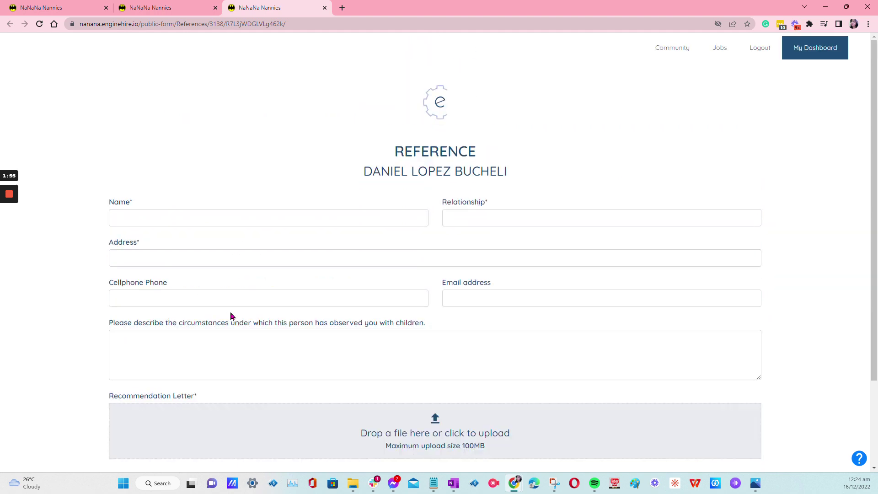
{"action": "left_click", "coordinate": [110, 5]}
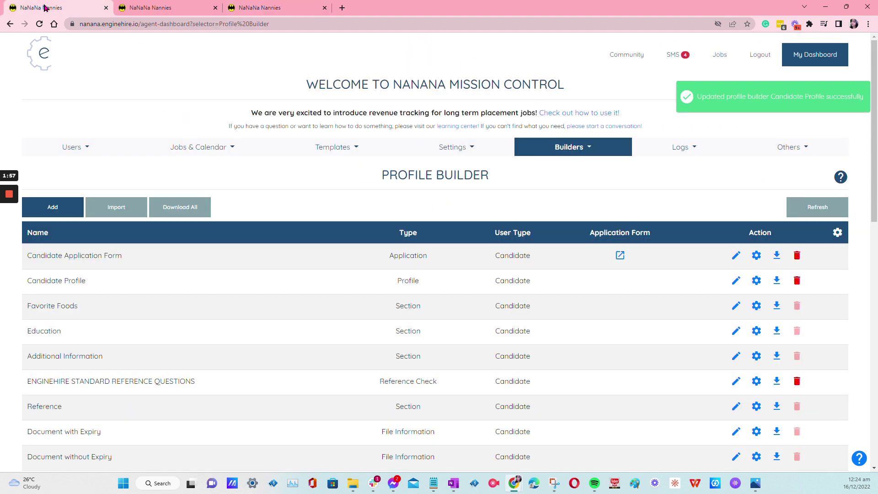
Back on the candidate's profile, check the Ex boss reference entry under References
{"action": "scroll", "coordinate": [360, 340], "scroll_direction": "down", "scroll_amount": 3}
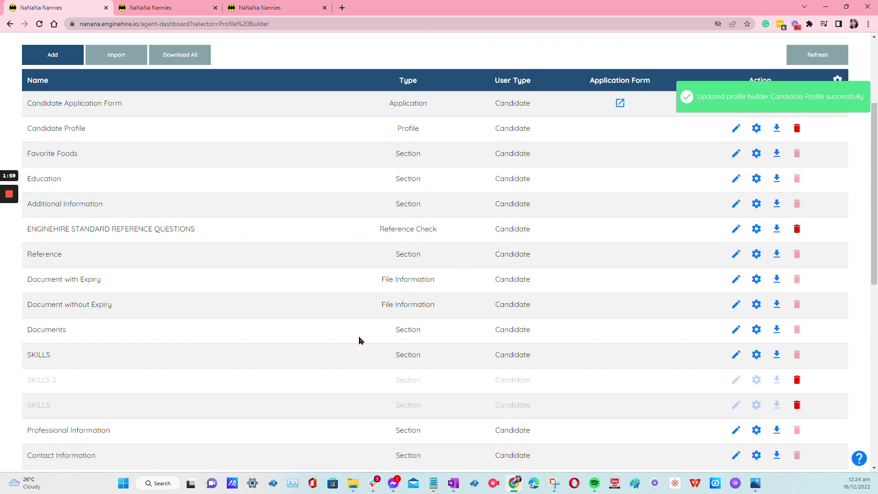
{"action": "scroll", "coordinate": [174, 229], "scroll_direction": "up", "scroll_amount": 3}
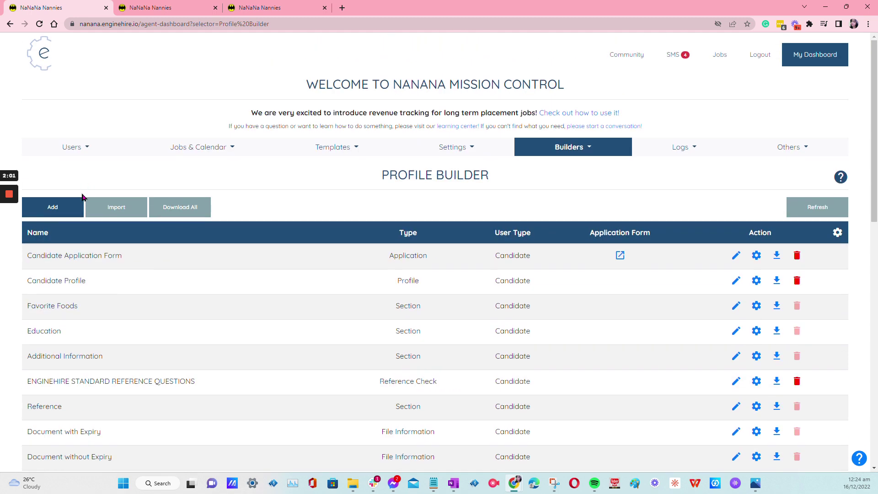
{"action": "left_click", "coordinate": [131, 8]}
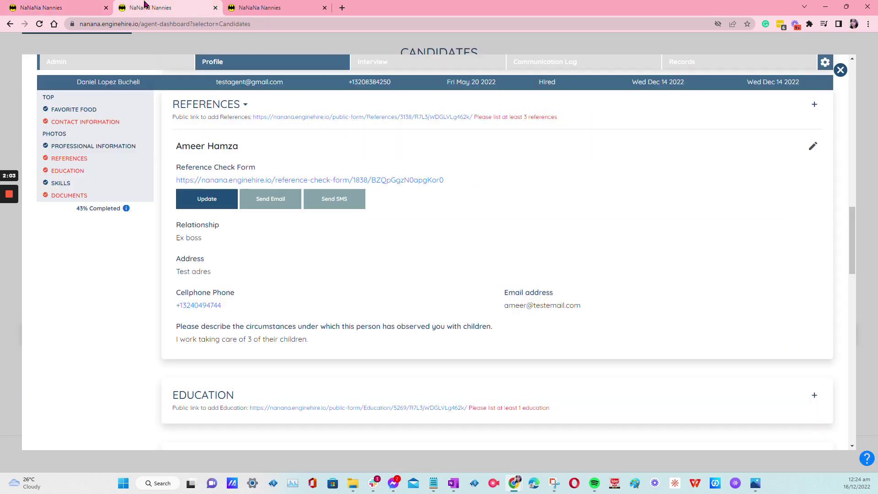
{"action": "scroll", "coordinate": [545, 204], "scroll_direction": "up", "scroll_amount": 4}
{"action": "scroll", "coordinate": [541, 233], "scroll_direction": "down", "scroll_amount": 5}
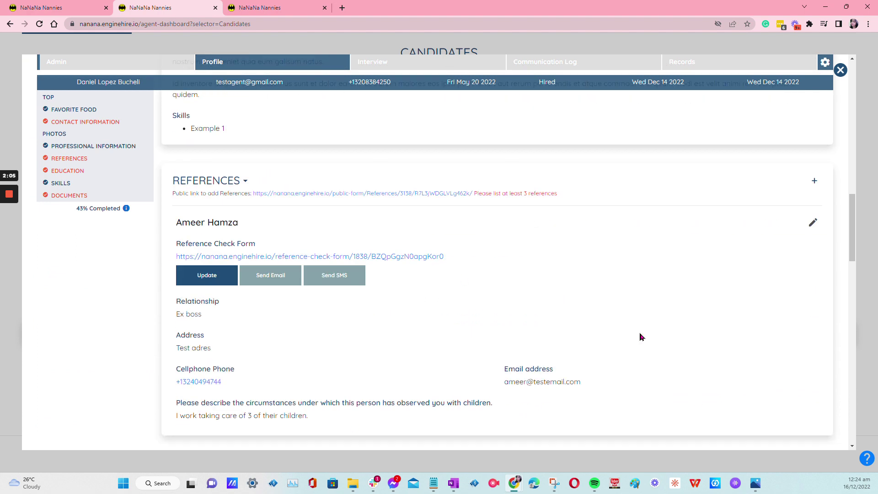
{"action": "scroll", "coordinate": [503, 361], "scroll_direction": "down", "scroll_amount": 2}
{"action": "scroll", "coordinate": [338, 333], "scroll_direction": "up", "scroll_amount": 3}
{"action": "left_click_drag", "start_coordinate": [178, 222], "coordinate": [281, 225]}
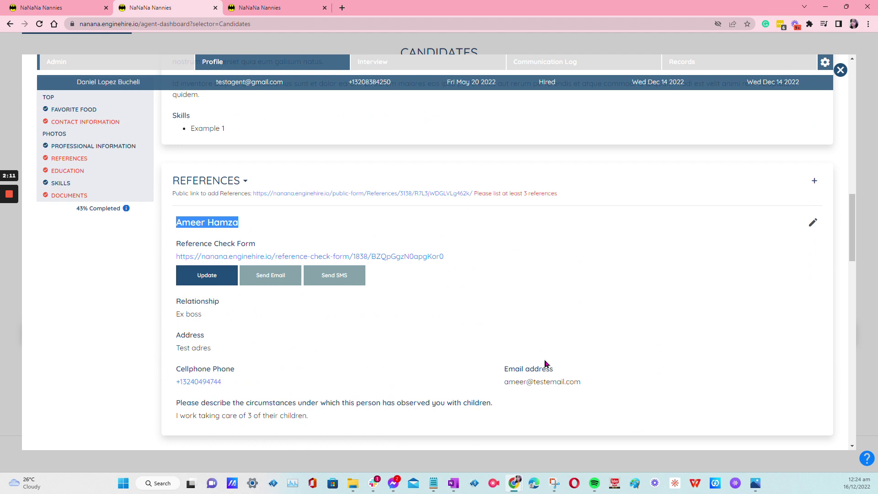
{"action": "left_click", "coordinate": [446, 403]}
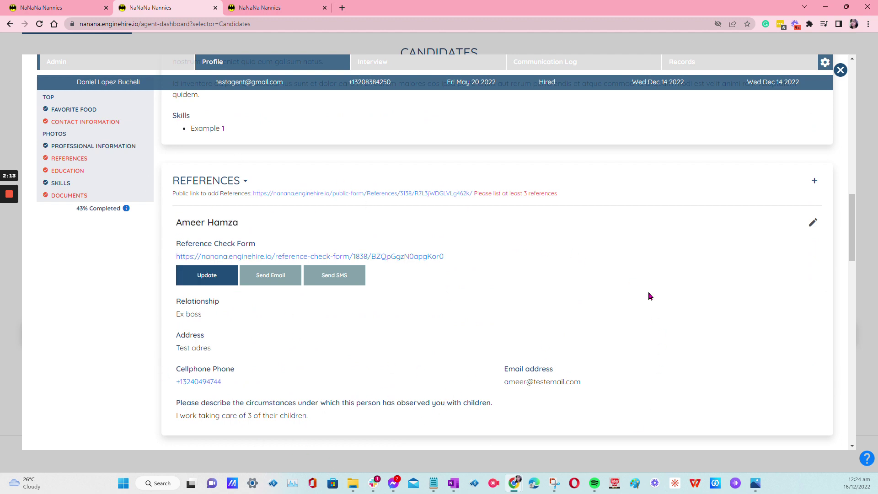
Glance at the public References form tab, then return to the profile
{"action": "scroll", "coordinate": [570, 370], "scroll_direction": "down", "scroll_amount": 2}
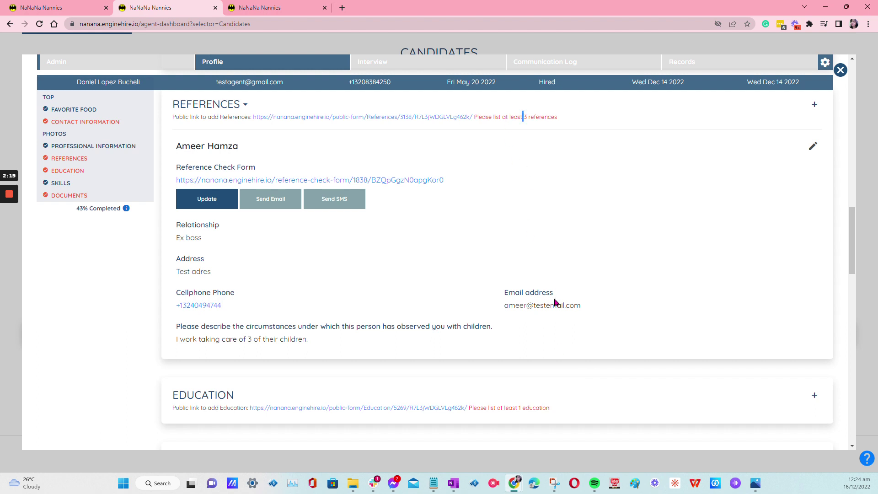
{"action": "left_click", "coordinate": [275, 8]}
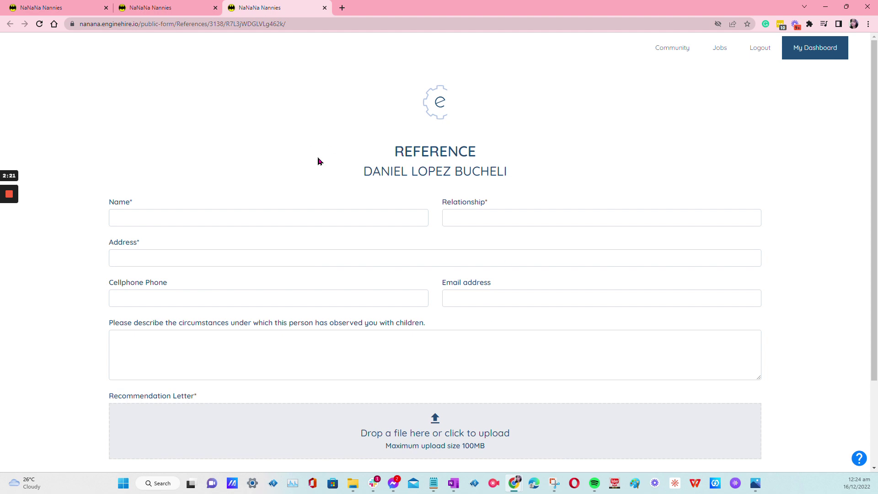
{"action": "left_click", "coordinate": [165, 14]}
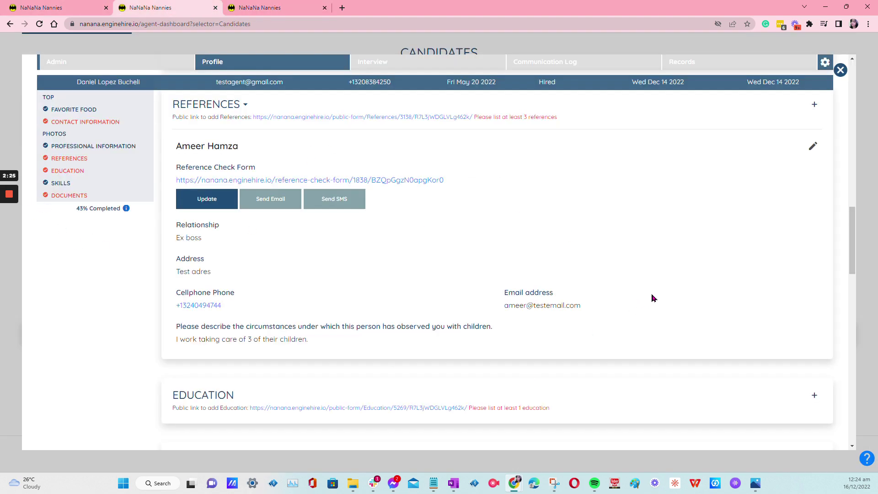
Jump to the Education section of the candidate's profile
{"action": "scroll", "coordinate": [647, 304], "scroll_direction": "down", "scroll_amount": 5}
{"action": "scroll", "coordinate": [621, 351], "scroll_direction": "up", "scroll_amount": 5}
{"action": "scroll", "coordinate": [151, 238], "scroll_direction": "up", "scroll_amount": 2}
{"action": "left_click", "coordinate": [68, 171]}
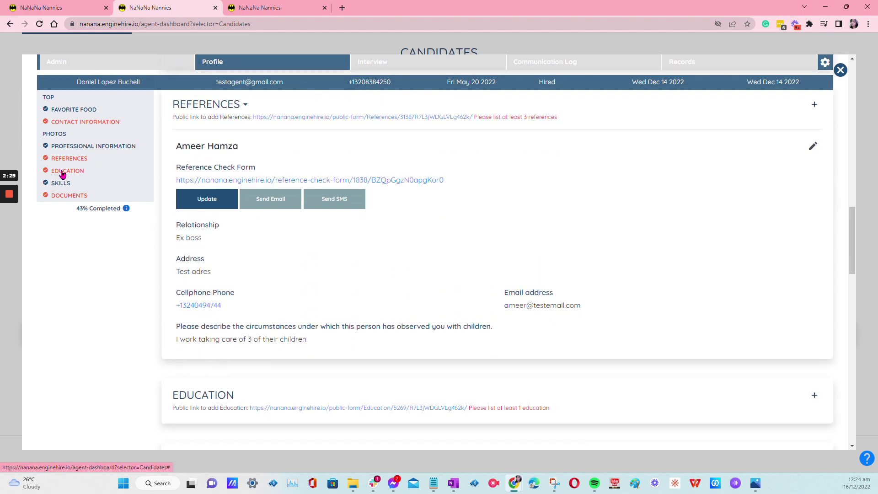
{"action": "scroll", "coordinate": [392, 293], "scroll_direction": "up", "scroll_amount": 5}
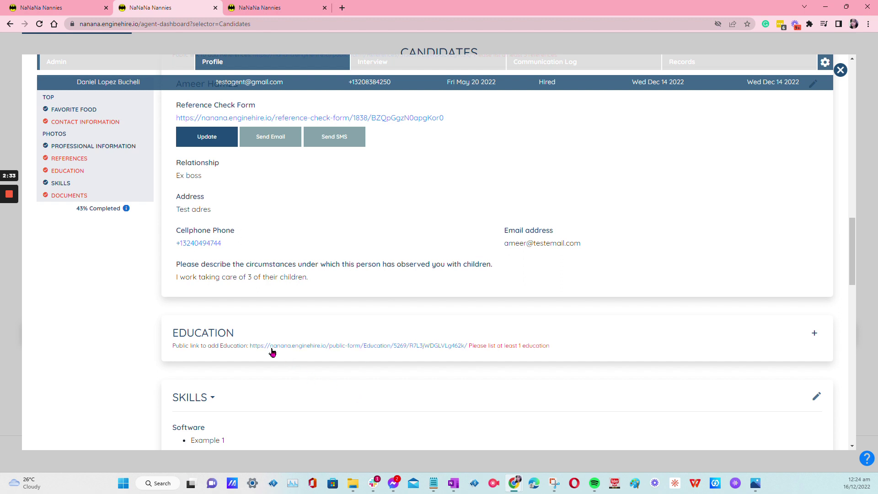
{"action": "scroll", "coordinate": [273, 375], "scroll_direction": "down", "scroll_amount": 2}
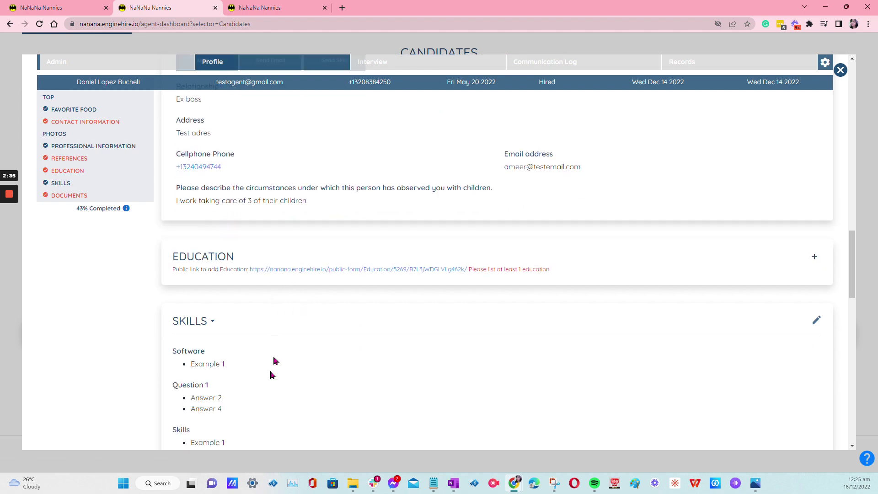
Open the Education public form link in a new tab and return to the profile
{"action": "right_click", "coordinate": [303, 274]}
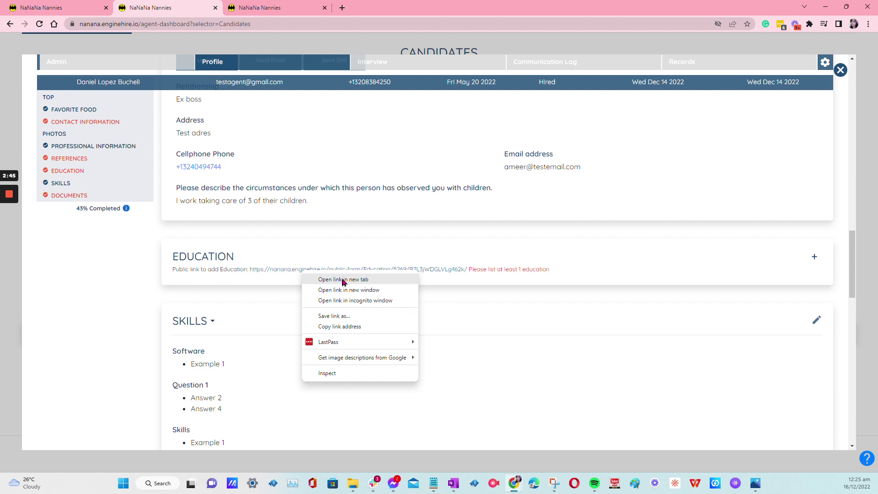
{"action": "left_click", "coordinate": [206, 287]}
{"action": "right_click", "coordinate": [320, 275]}
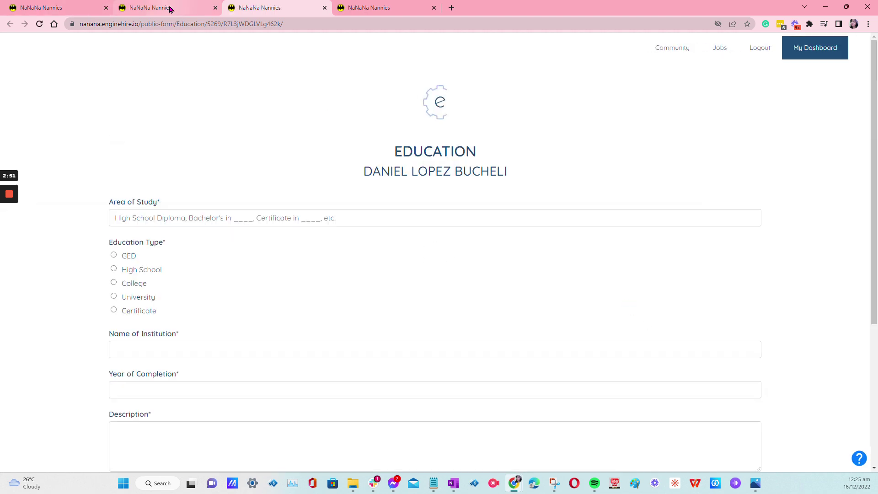
{"action": "scroll", "coordinate": [374, 302], "scroll_direction": "down", "scroll_amount": 5}
{"action": "left_click", "coordinate": [162, 8]}
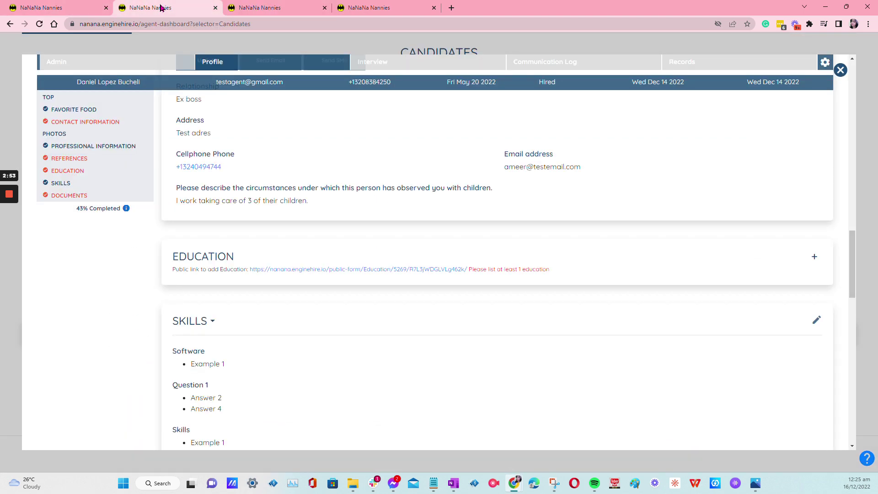
{"action": "scroll", "coordinate": [402, 420], "scroll_direction": "up", "scroll_amount": 15}
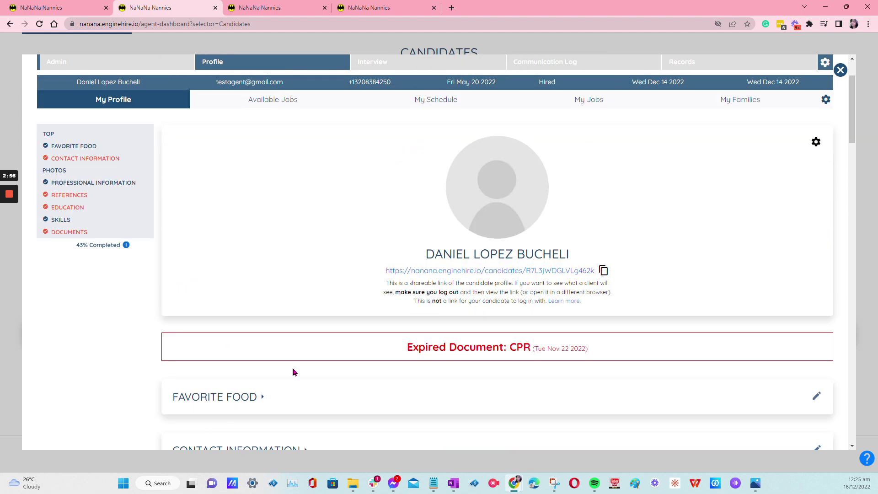
Review the public Education and Reference form tabs
{"action": "scroll", "coordinate": [224, 320], "scroll_direction": "up", "scroll_amount": 2}
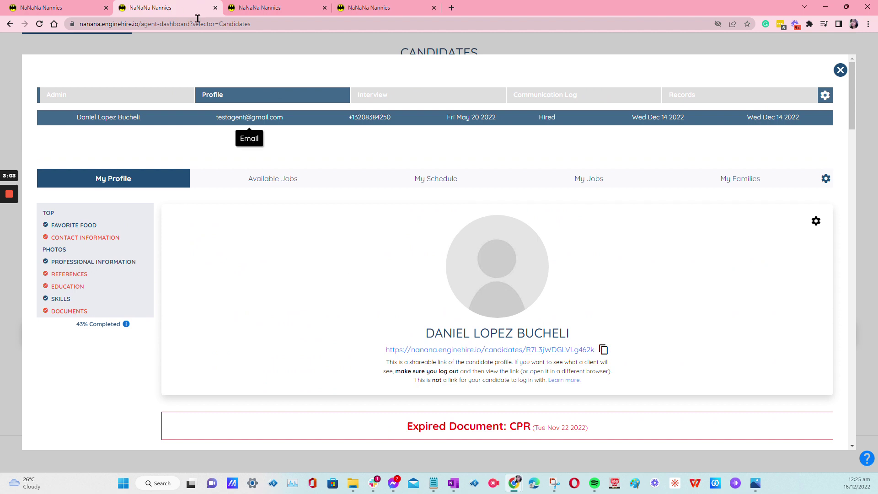
{"action": "left_click", "coordinate": [244, 7]}
{"action": "left_click", "coordinate": [366, 7]}
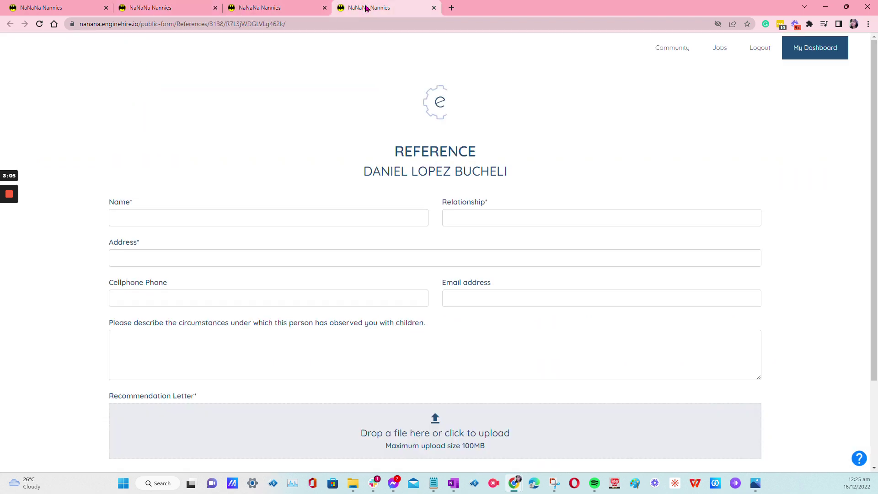
Reopen the Candidate Profile builder from Profile Builder and scroll to References
{"action": "left_click", "coordinate": [26, 4]}
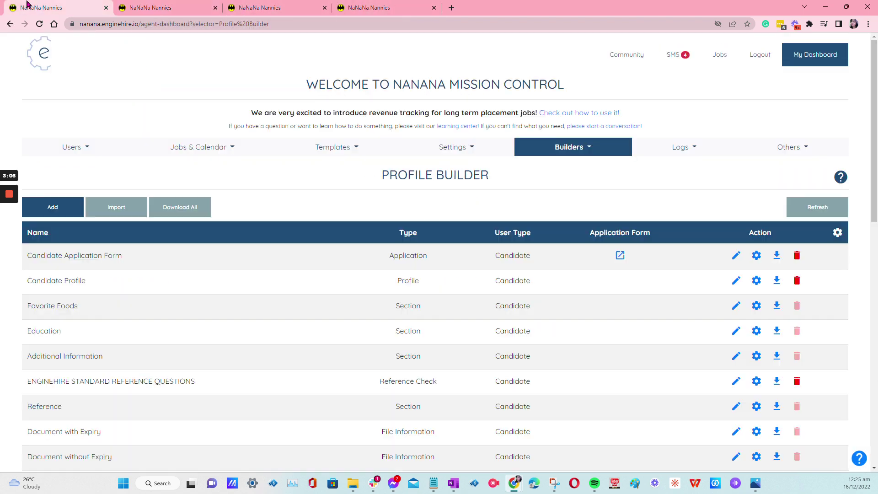
{"action": "left_click", "coordinate": [734, 281]}
{"action": "scroll", "coordinate": [526, 256], "scroll_direction": "down", "scroll_amount": 15}
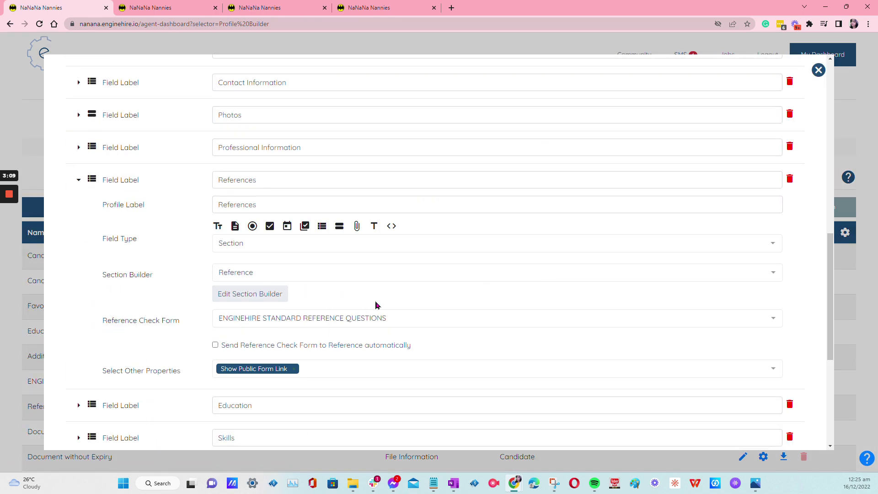